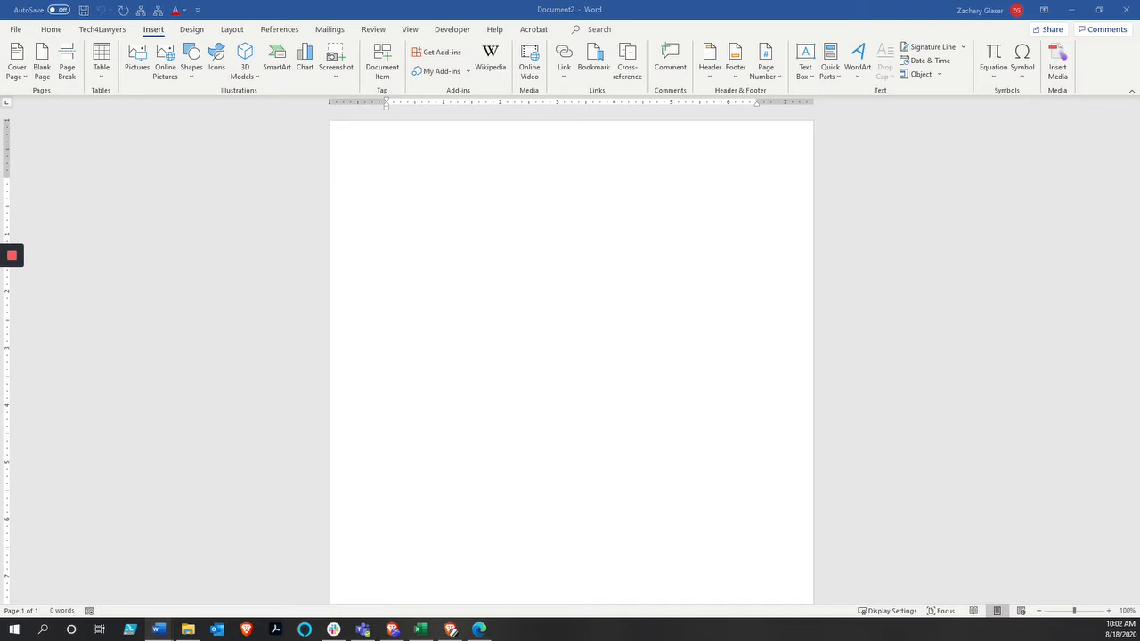
- Paste the copied certificate of service text into the blank document, then centre and bold its title
{"action": "key", "text": "ctrl+v"}
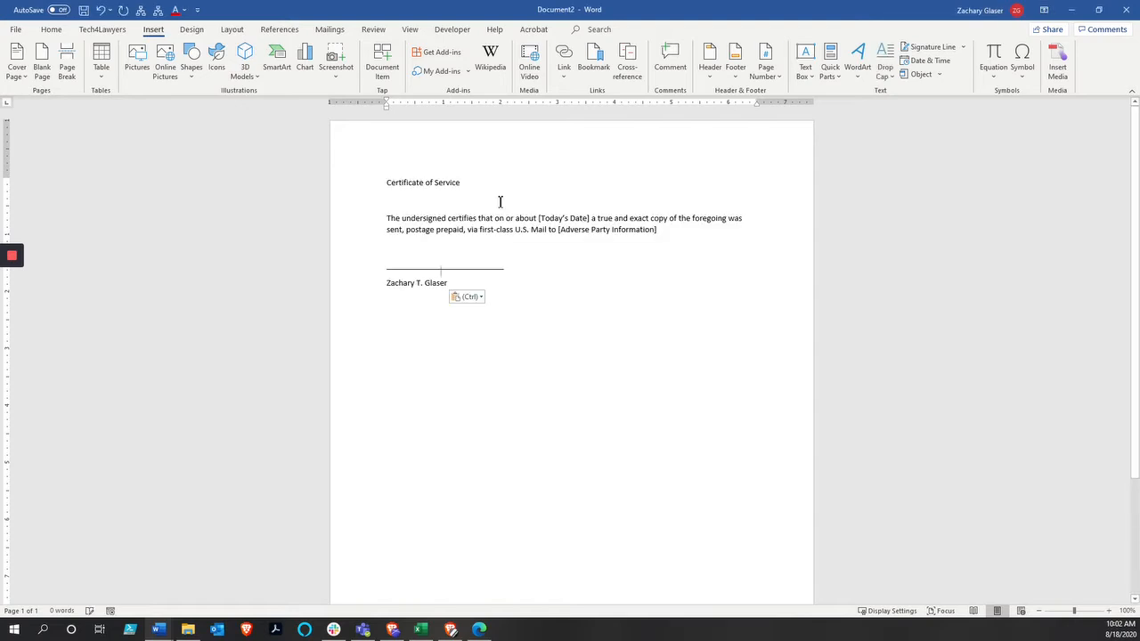
{"action": "left_click", "coordinate": [462, 182]}
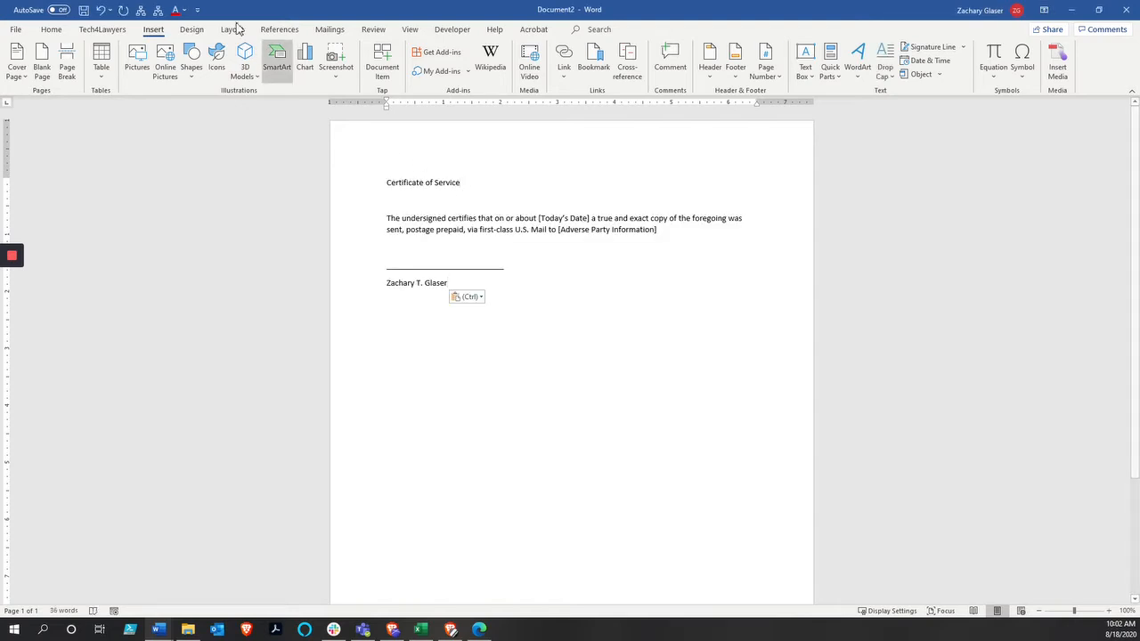
{"action": "left_click", "coordinate": [51, 31]}
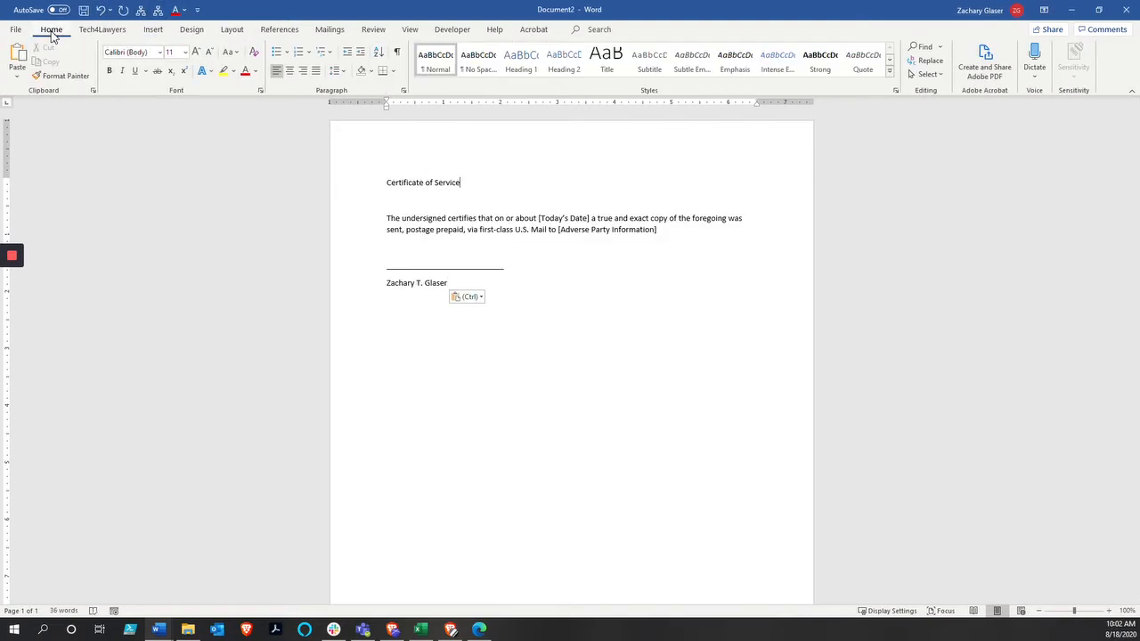
{"action": "left_click", "coordinate": [289, 71]}
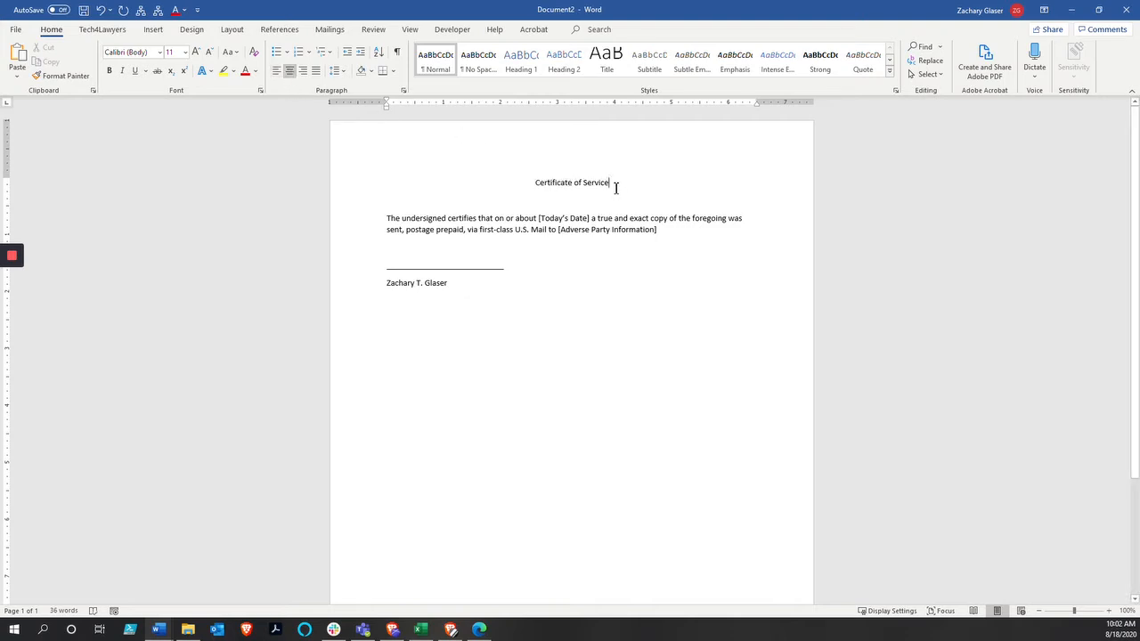
{"action": "left_click_drag", "start_coordinate": [614, 185], "coordinate": [536, 181]}
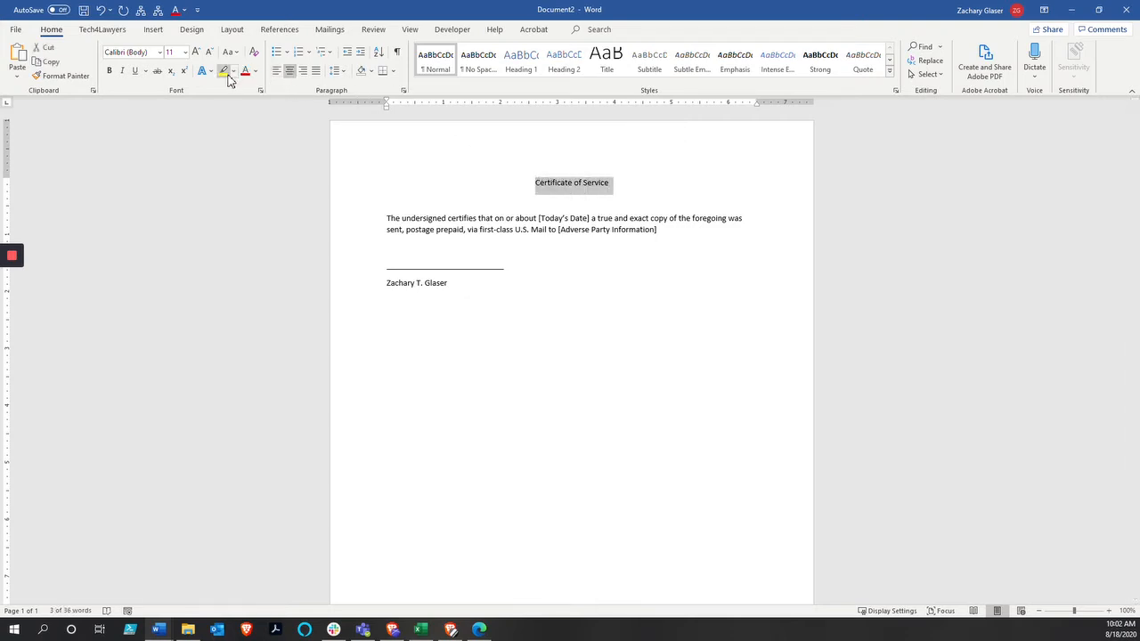
{"action": "key", "text": "ctrl+b"}
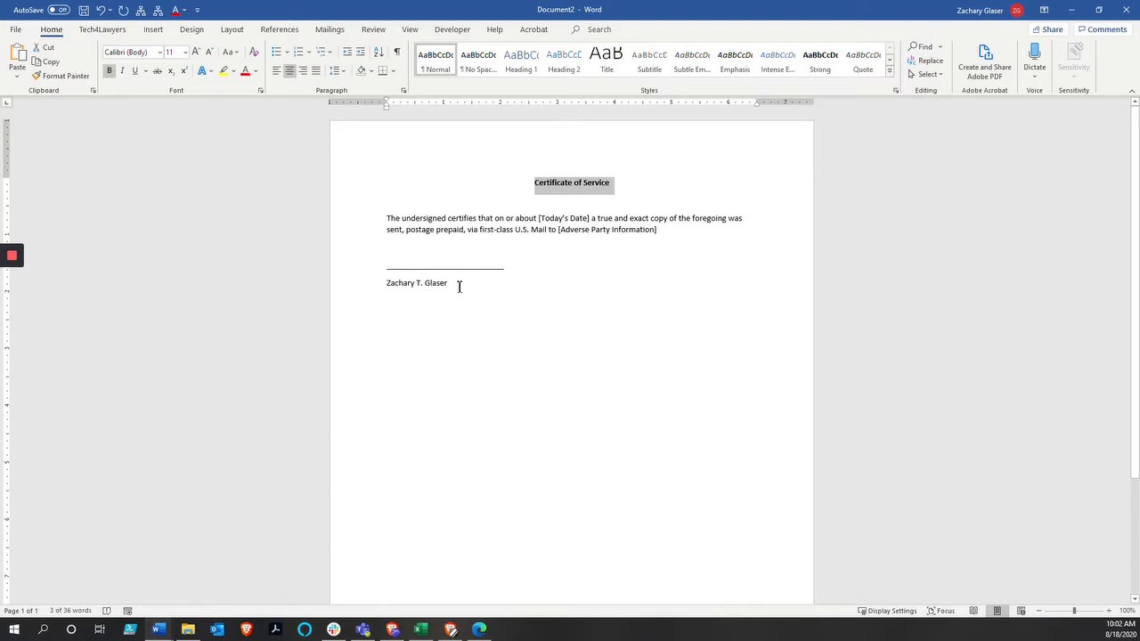
- Change the font of the whole certificate, from title to signature name, to Century
{"action": "left_click_drag", "start_coordinate": [455, 284], "coordinate": [357, 173]}
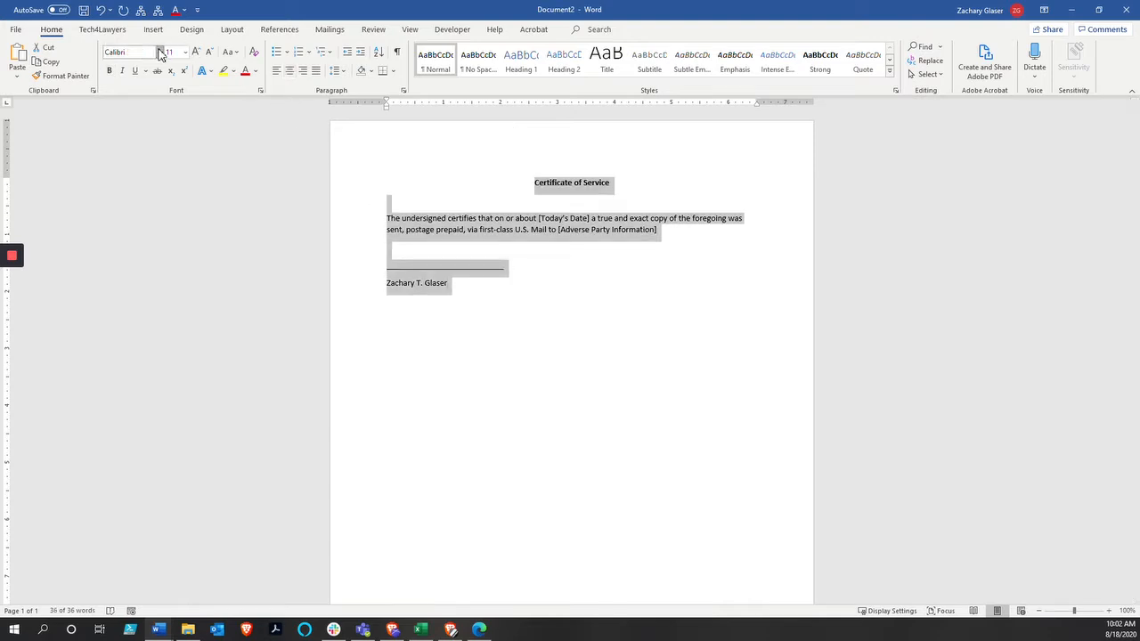
{"action": "left_click", "coordinate": [160, 51]}
{"action": "left_click", "coordinate": [150, 158]}
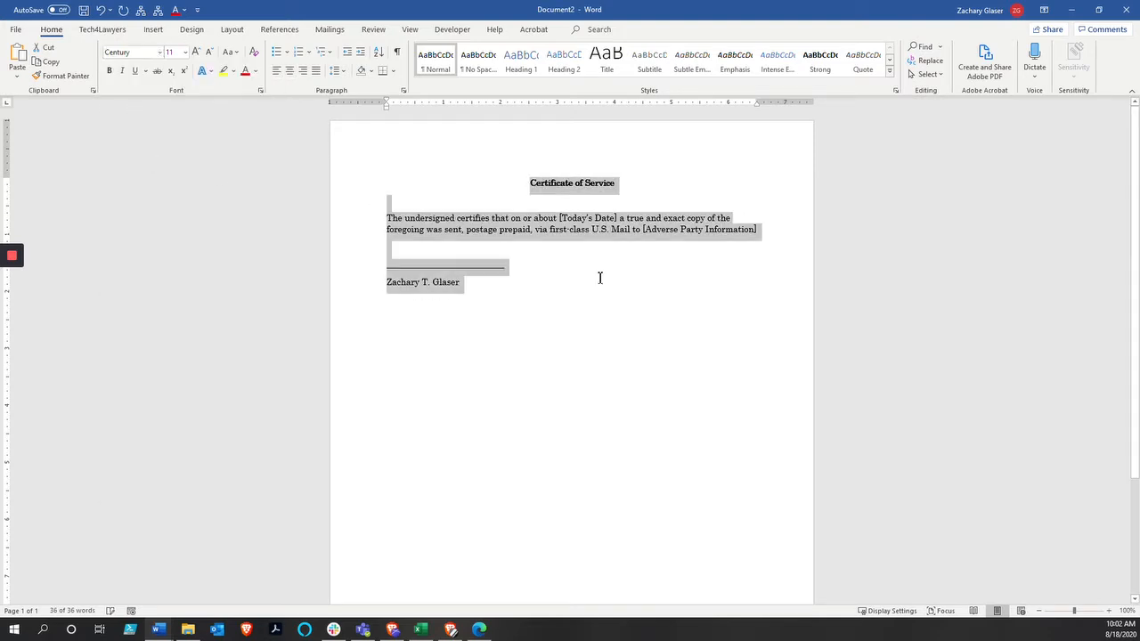
{"action": "left_click", "coordinate": [534, 281]}
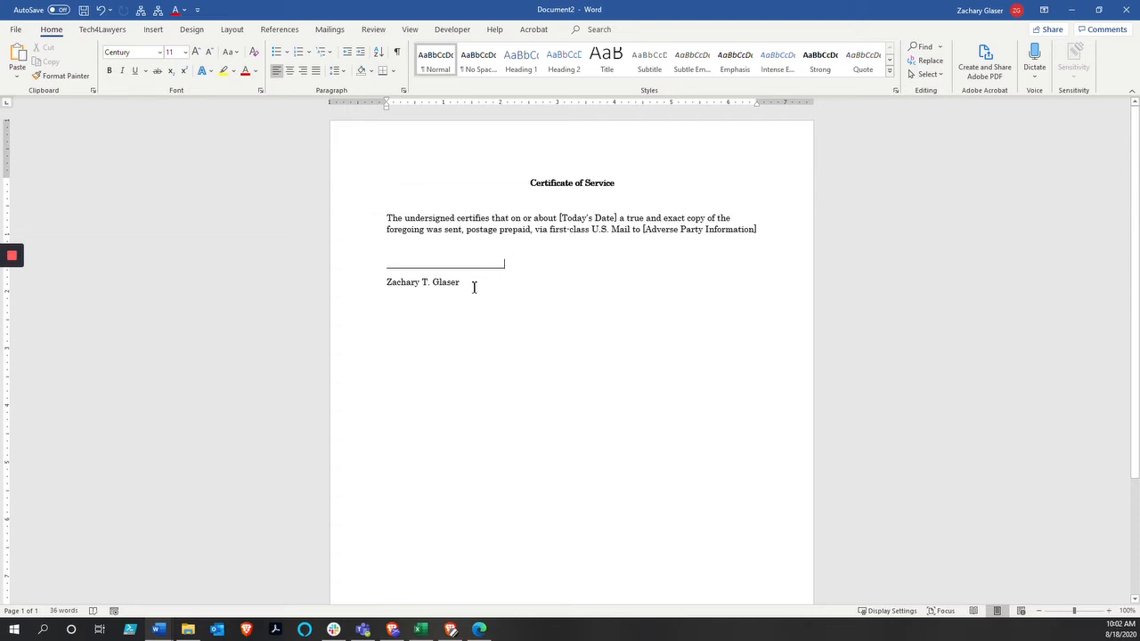
- Start saving the entire certificate text as a new AutoText building block named AA_CertificateOfService
{"action": "left_click_drag", "start_coordinate": [461, 280], "coordinate": [486, 191]}
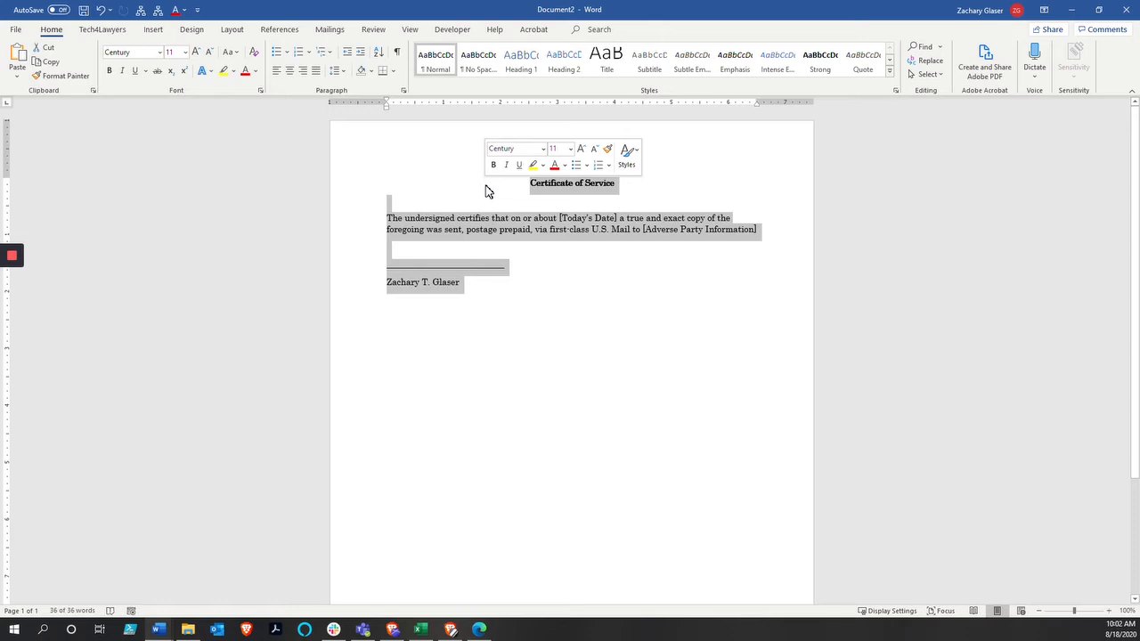
{"action": "left_click", "coordinate": [151, 32]}
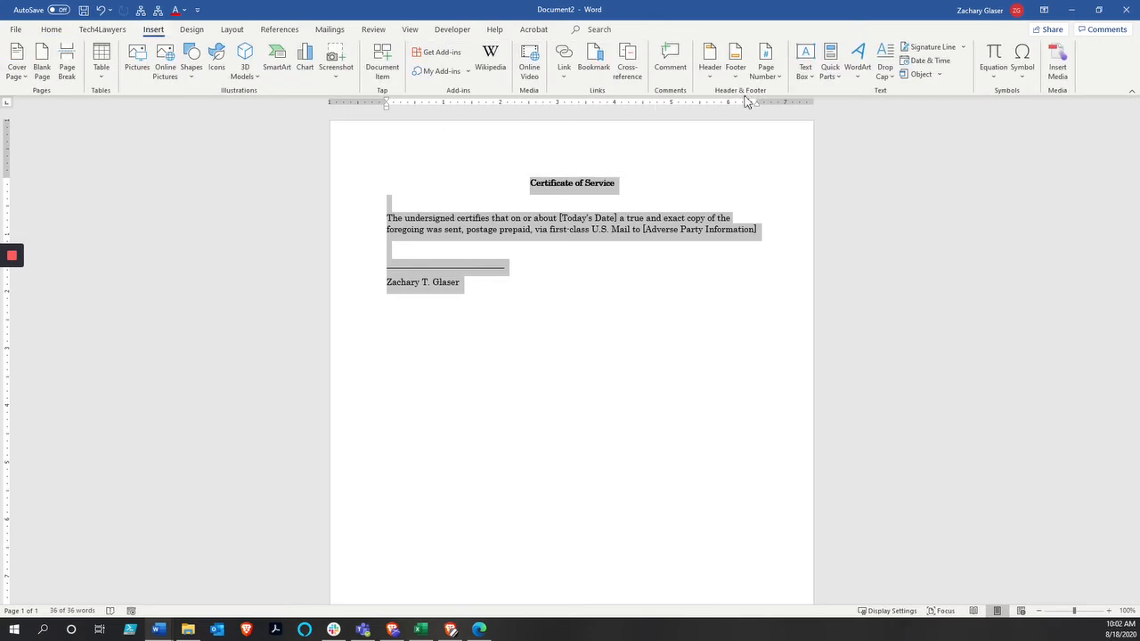
{"action": "left_click", "coordinate": [830, 76]}
{"action": "mouse_move", "coordinate": [860, 96]}
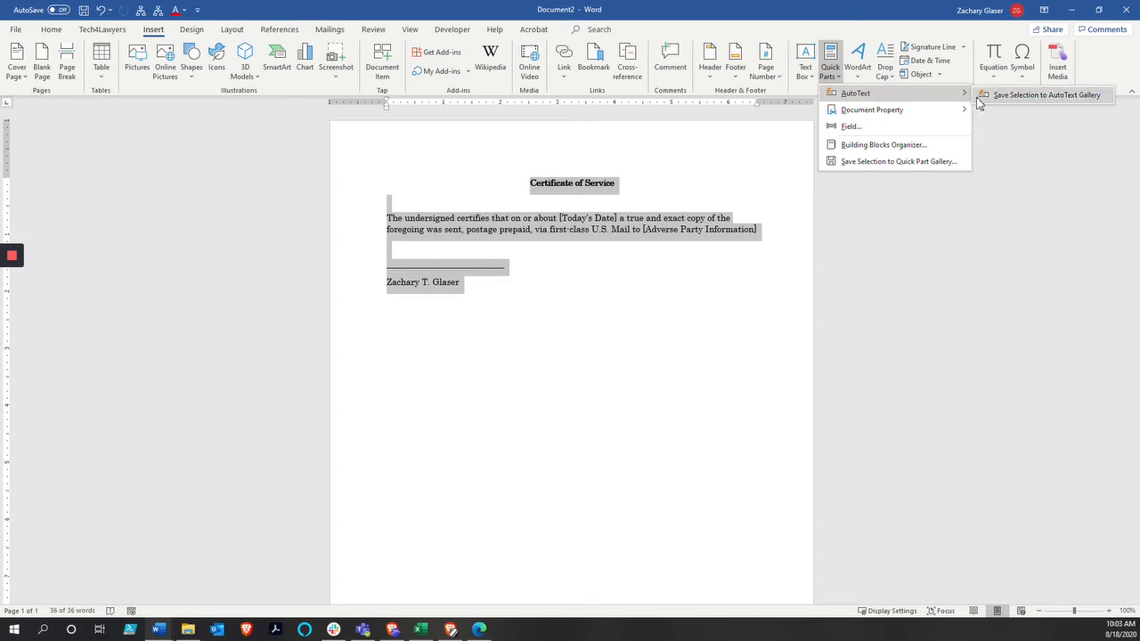
{"action": "left_click", "coordinate": [1021, 96]}
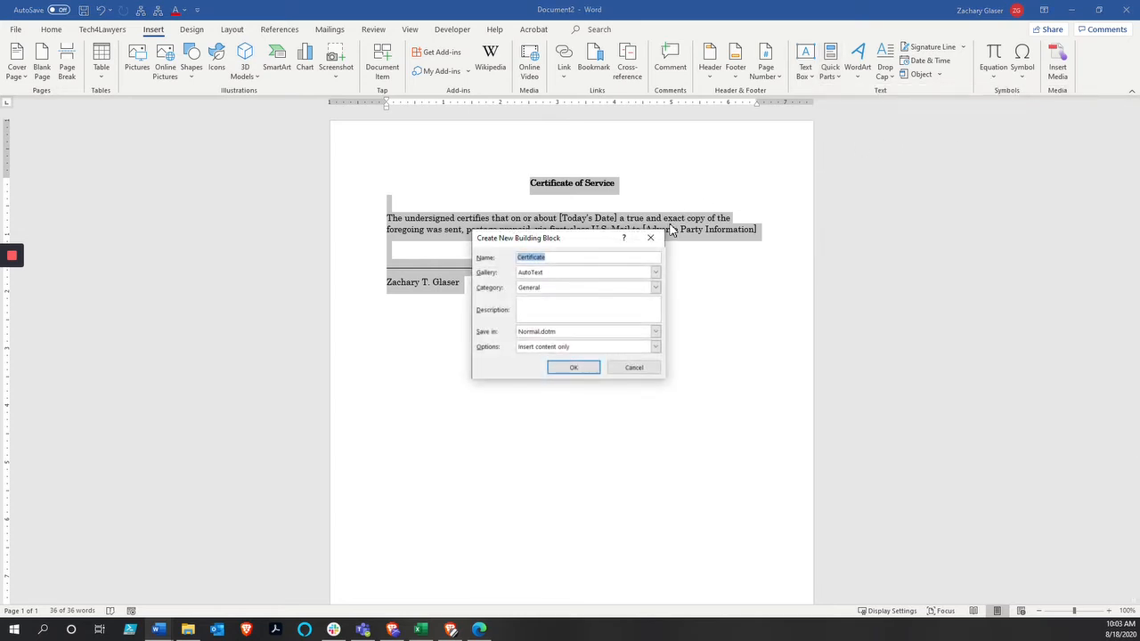
{"action": "key", "text": "Home"}
{"action": "type", "text": "AA"}
{"action": "type", "text": " OfService"}
- Assign the building block to the AutoText gallery and General category, with the description "Reusable Certificate of Service"
{"action": "left_click", "coordinate": [655, 272]}
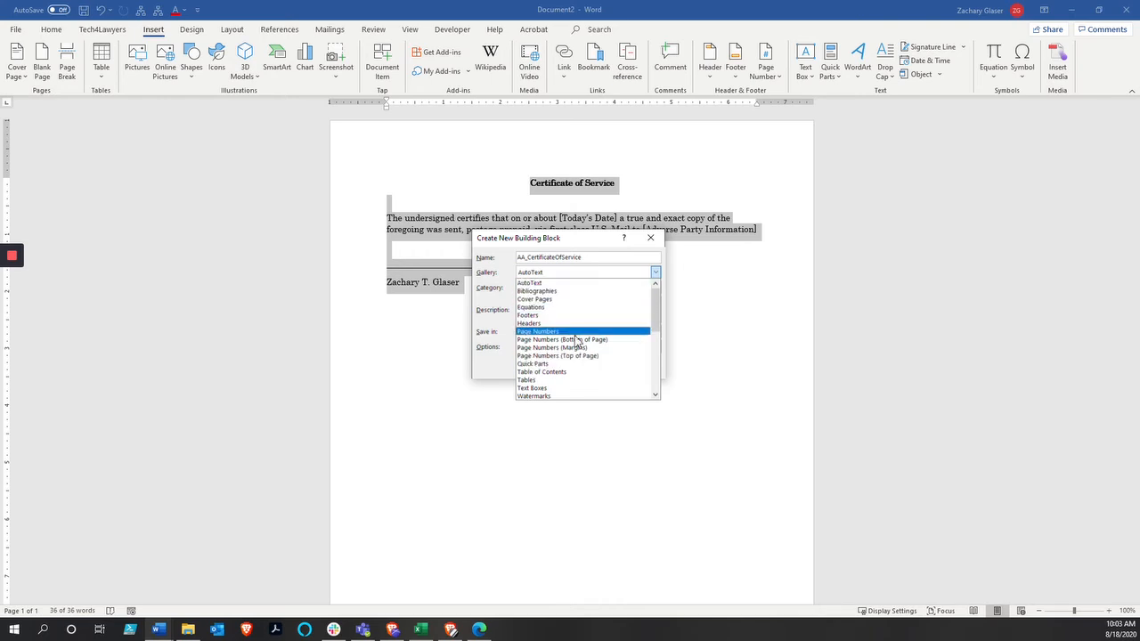
{"action": "left_click", "coordinate": [530, 283]}
{"action": "left_click", "coordinate": [543, 288]}
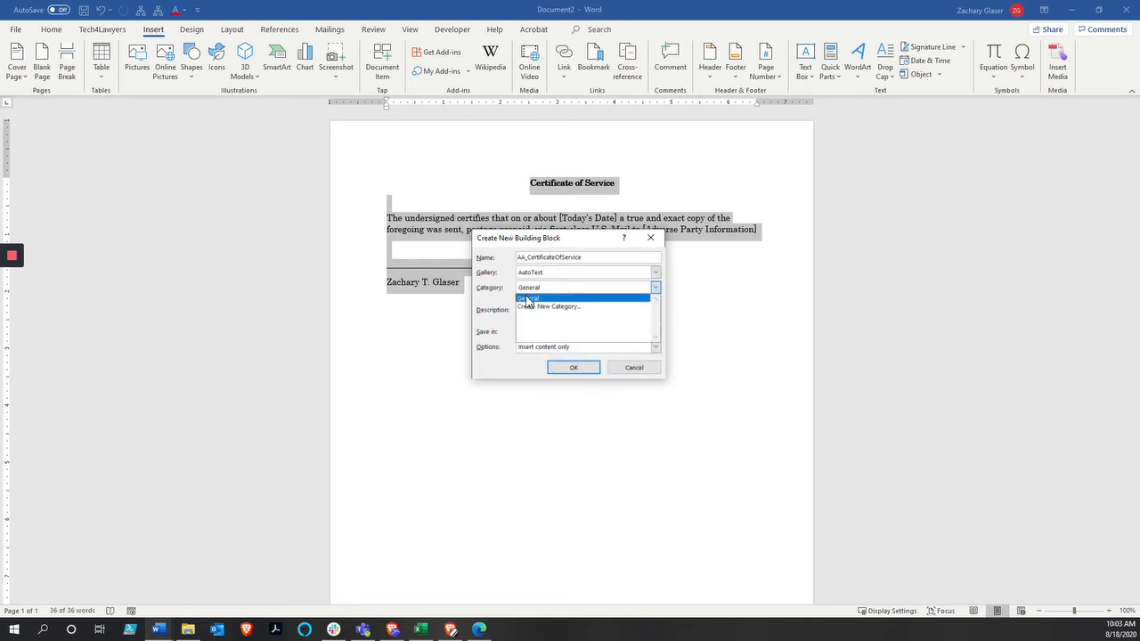
{"action": "left_click", "coordinate": [525, 298]}
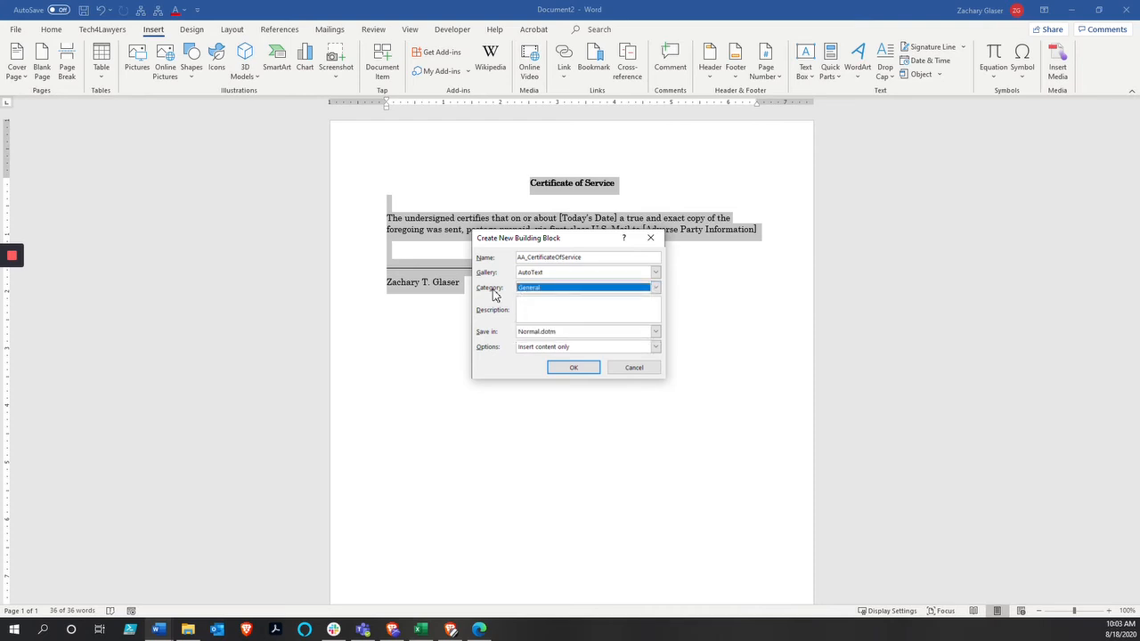
{"action": "left_click", "coordinate": [526, 308]}
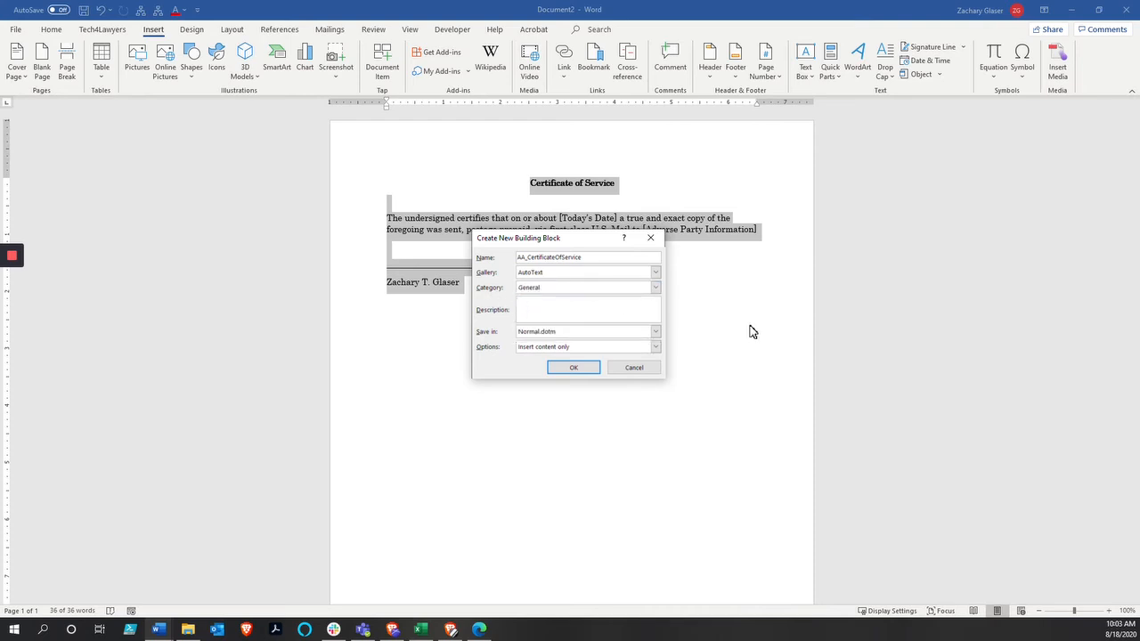
{"action": "type", "text": "Reusable Certificate of Service"}
- Store the building block in Normal.dotm with the option "Insert content in its own paragraph" and create it
{"action": "left_click", "coordinate": [655, 332]}
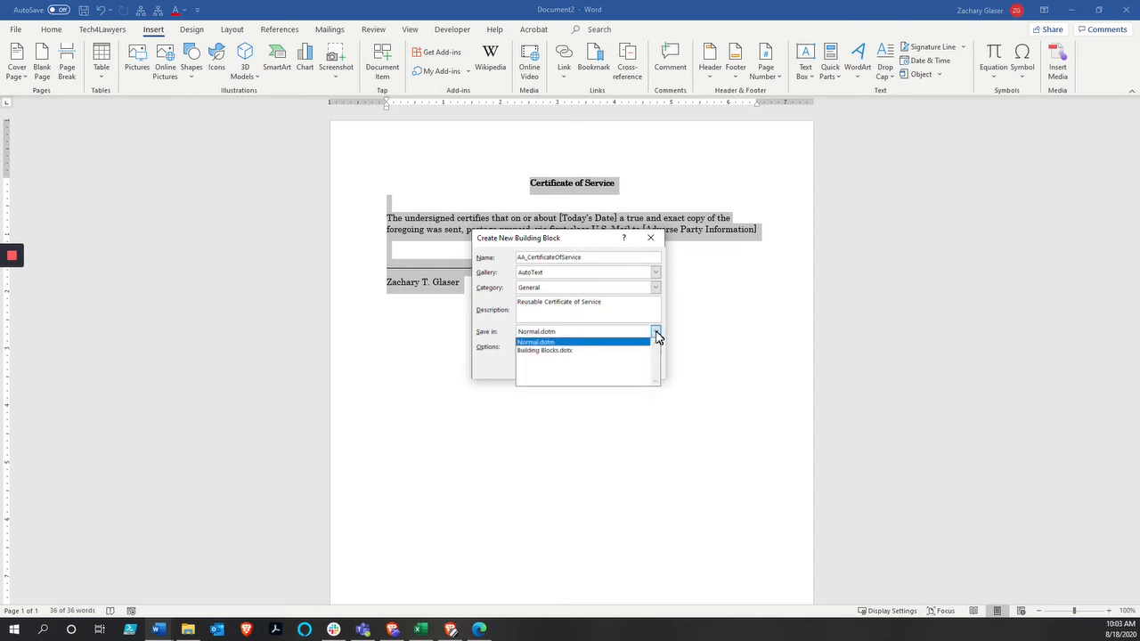
{"action": "left_click", "coordinate": [524, 344]}
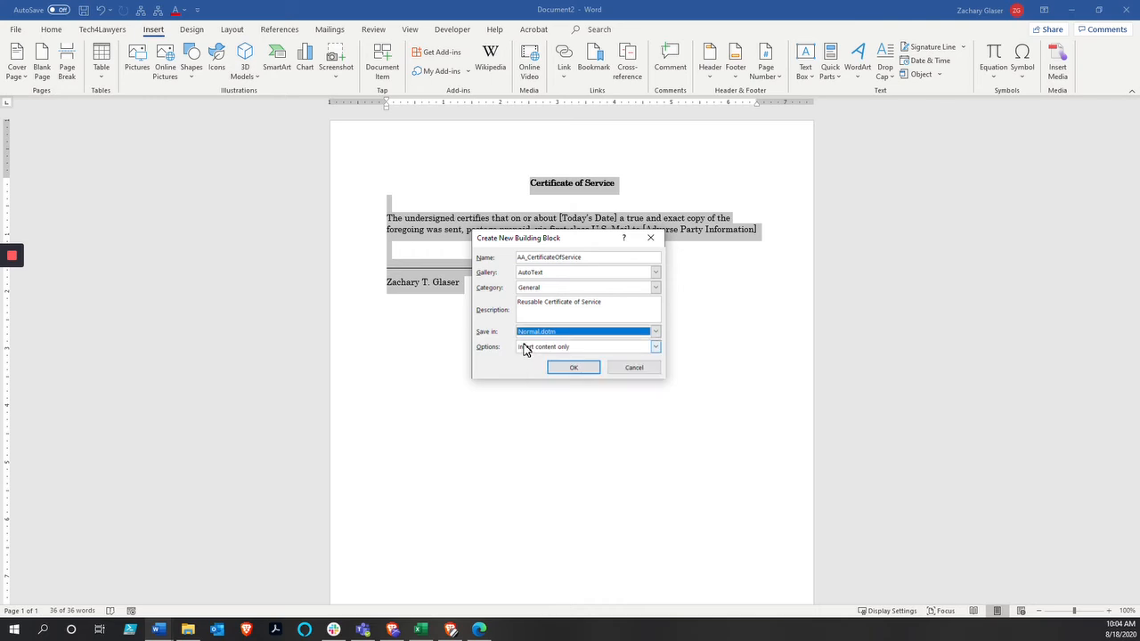
{"action": "left_click", "coordinate": [655, 348]}
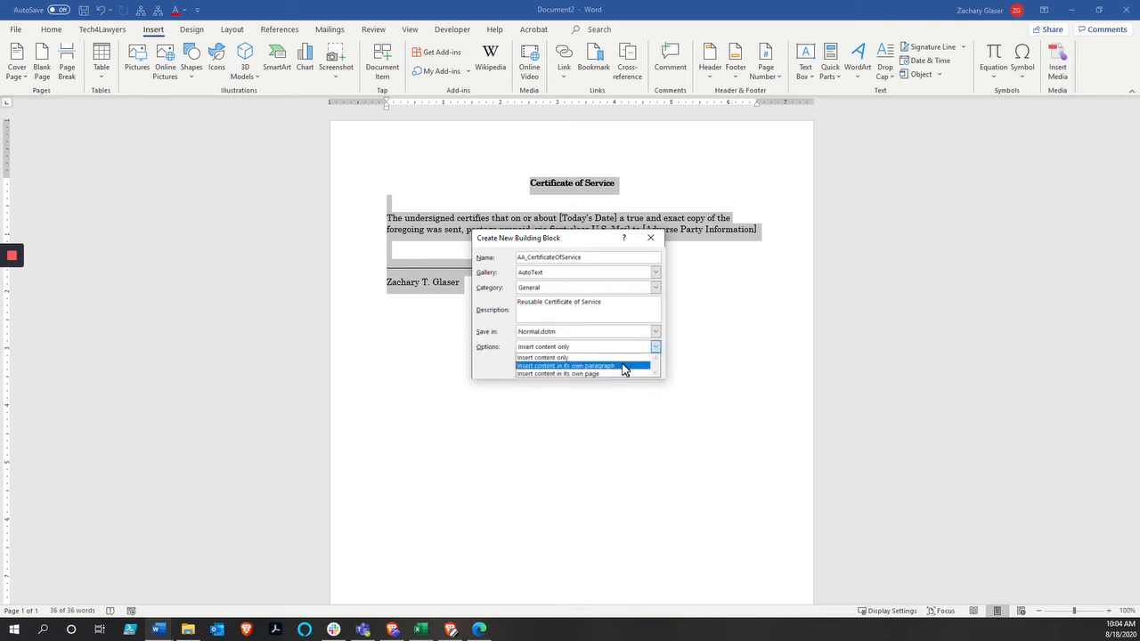
{"action": "left_click", "coordinate": [533, 367]}
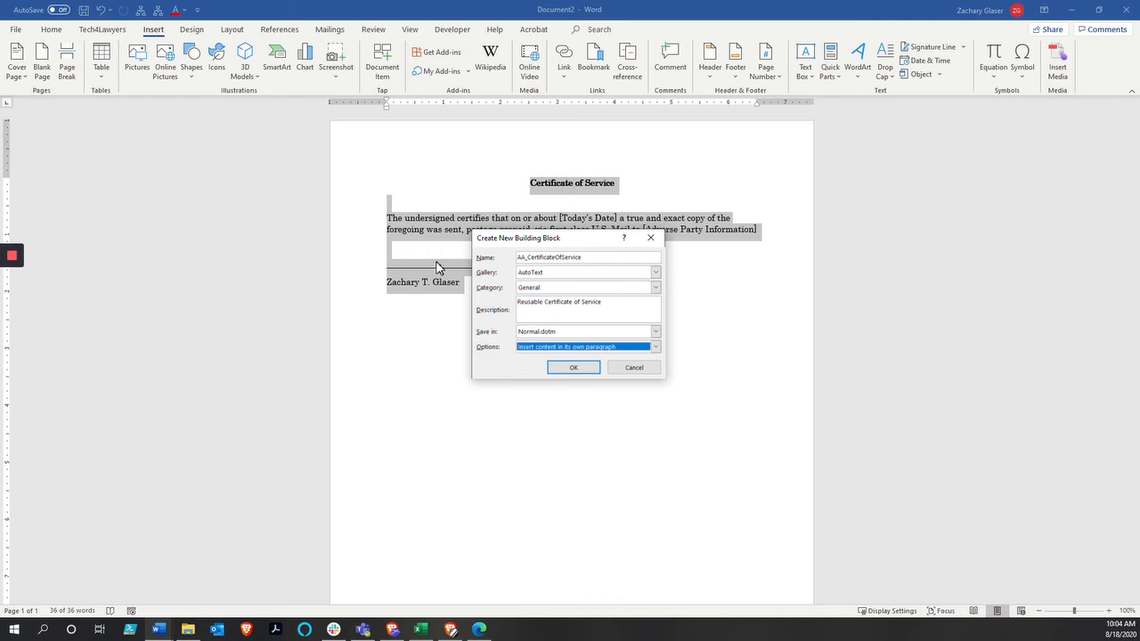
{"action": "left_click", "coordinate": [569, 368]}
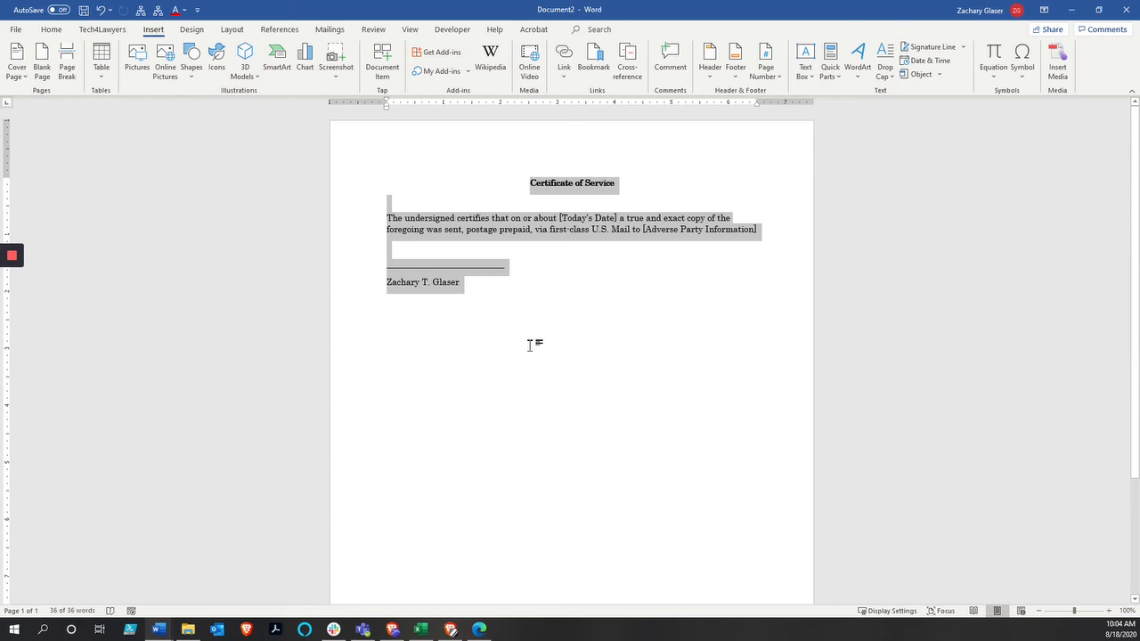
- Delete the selected certificate text and insert the saved AA_CertificateOfService AutoText entry in the empty document
{"action": "key", "text": "Delete"}
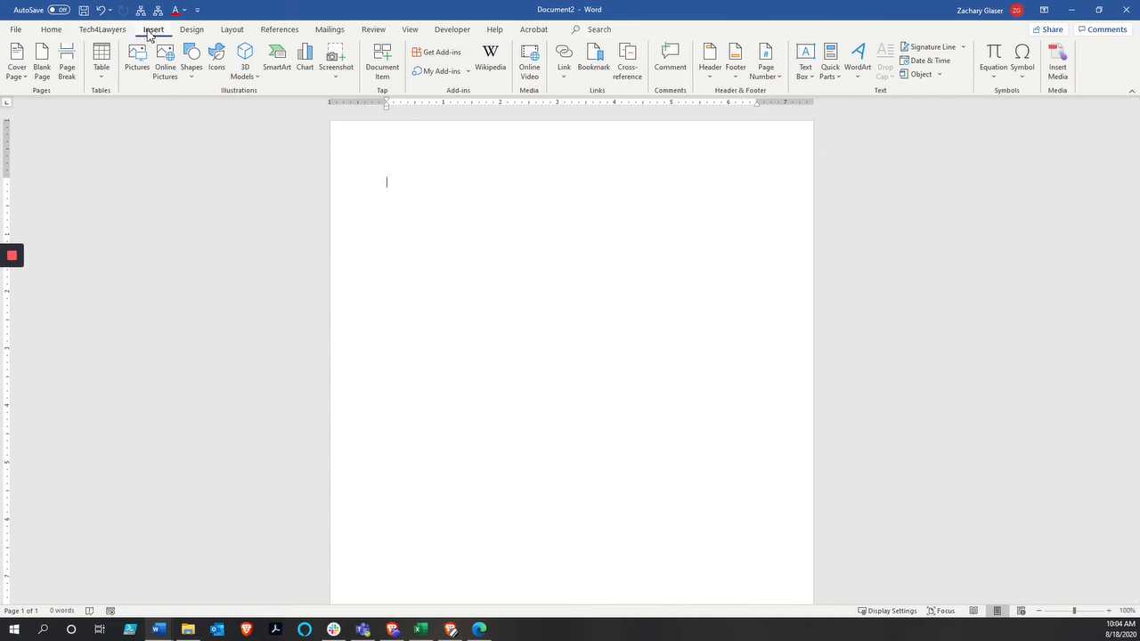
{"action": "left_click", "coordinate": [829, 75]}
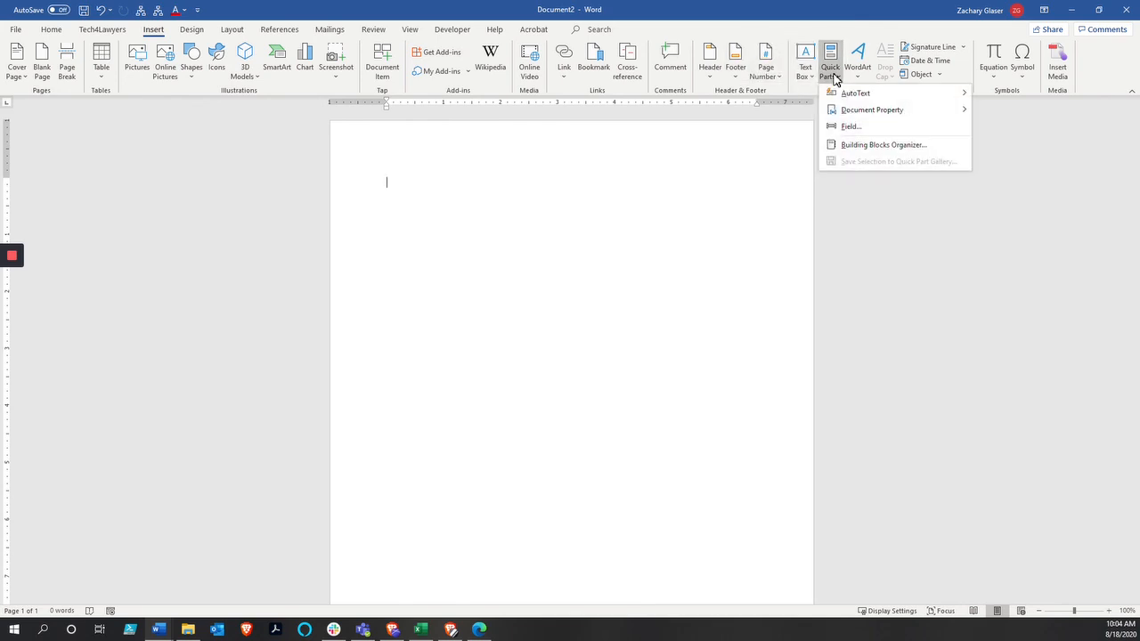
{"action": "mouse_move", "coordinate": [862, 93]}
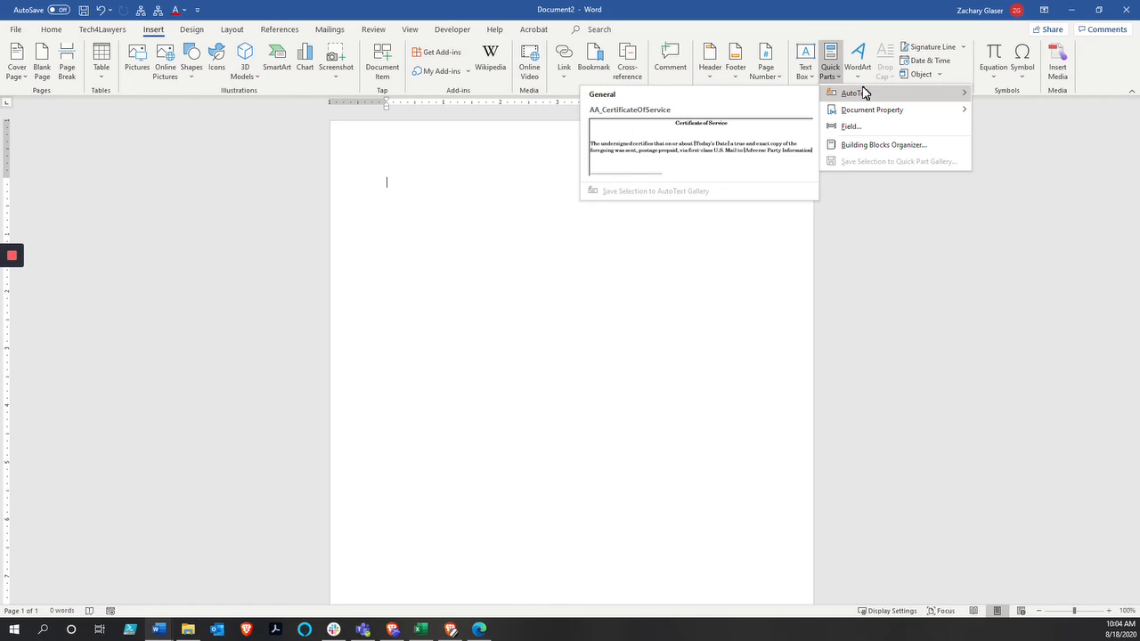
{"action": "left_click", "coordinate": [680, 137]}
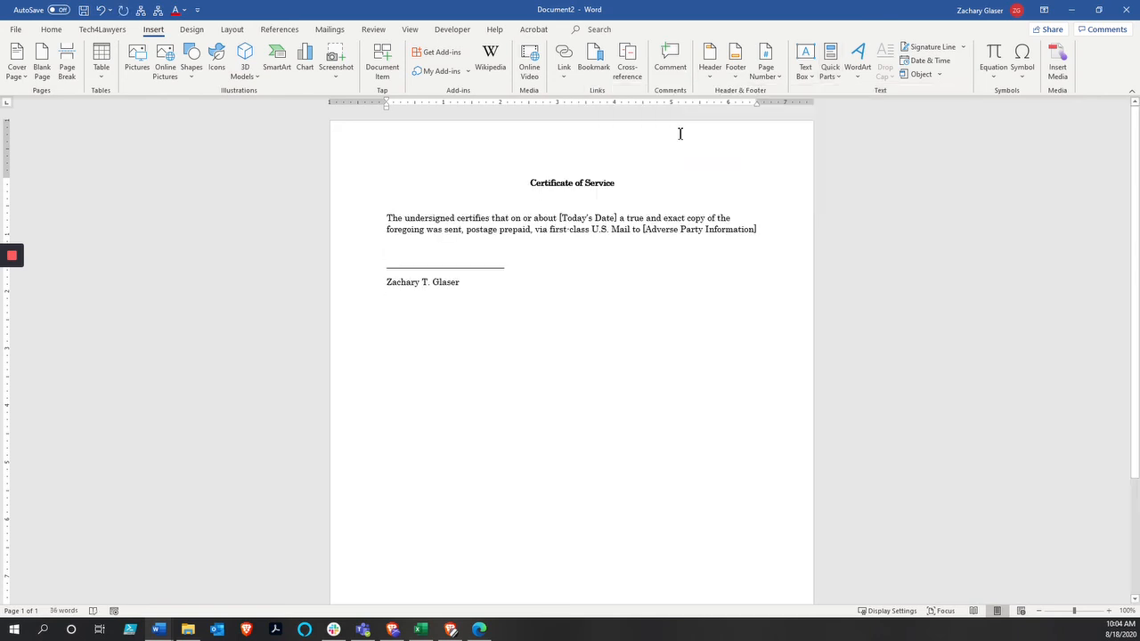